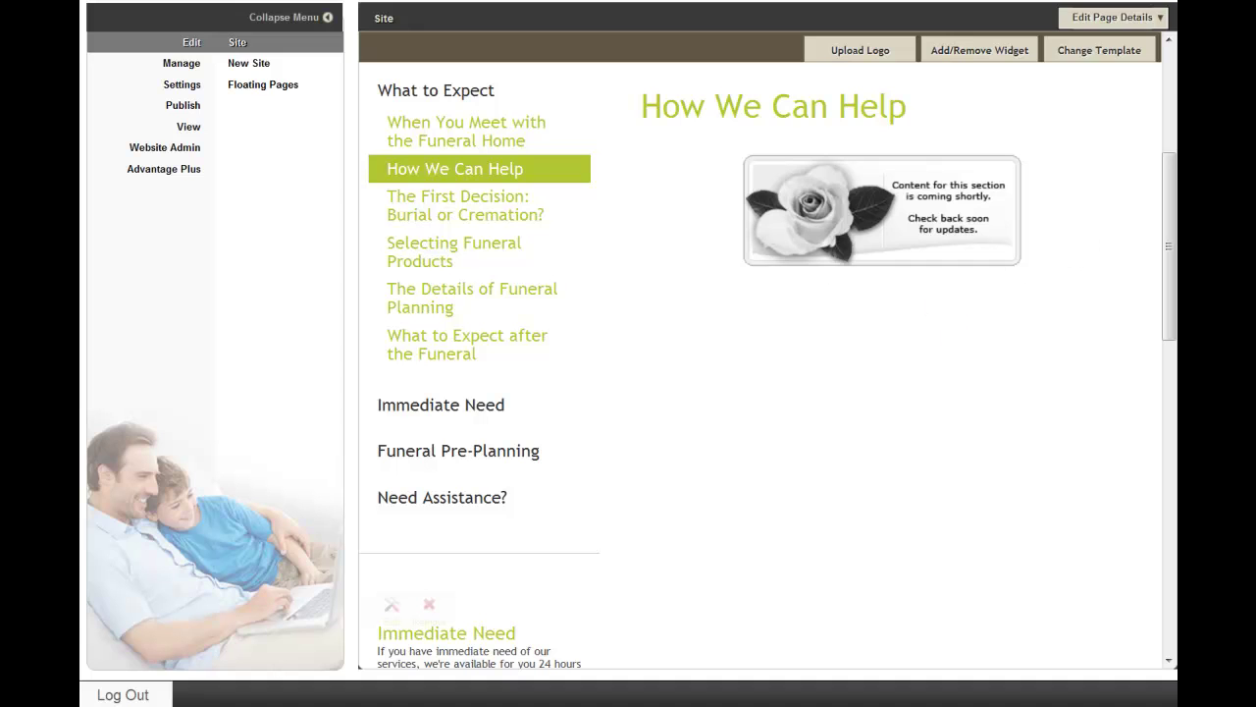
- Turn the How We Can Help page into a calendar page and open its calendar settings
click(1145, 19)
click(1128, 40)
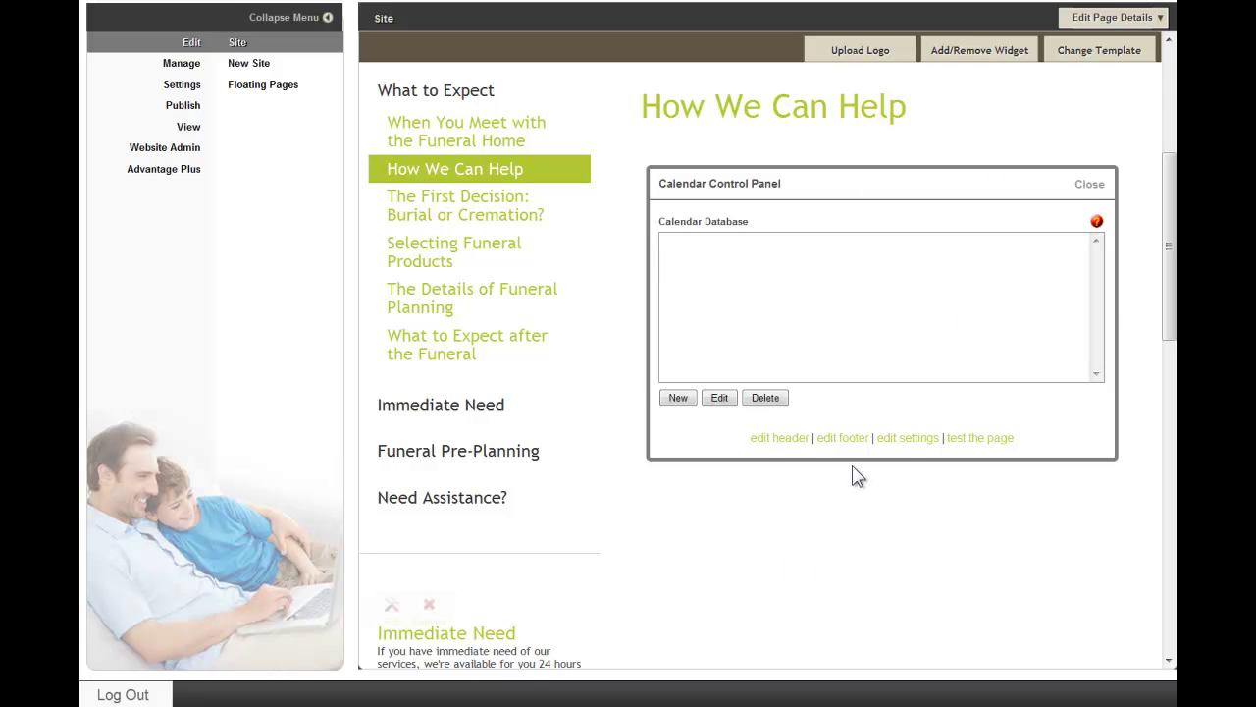
click(899, 439)
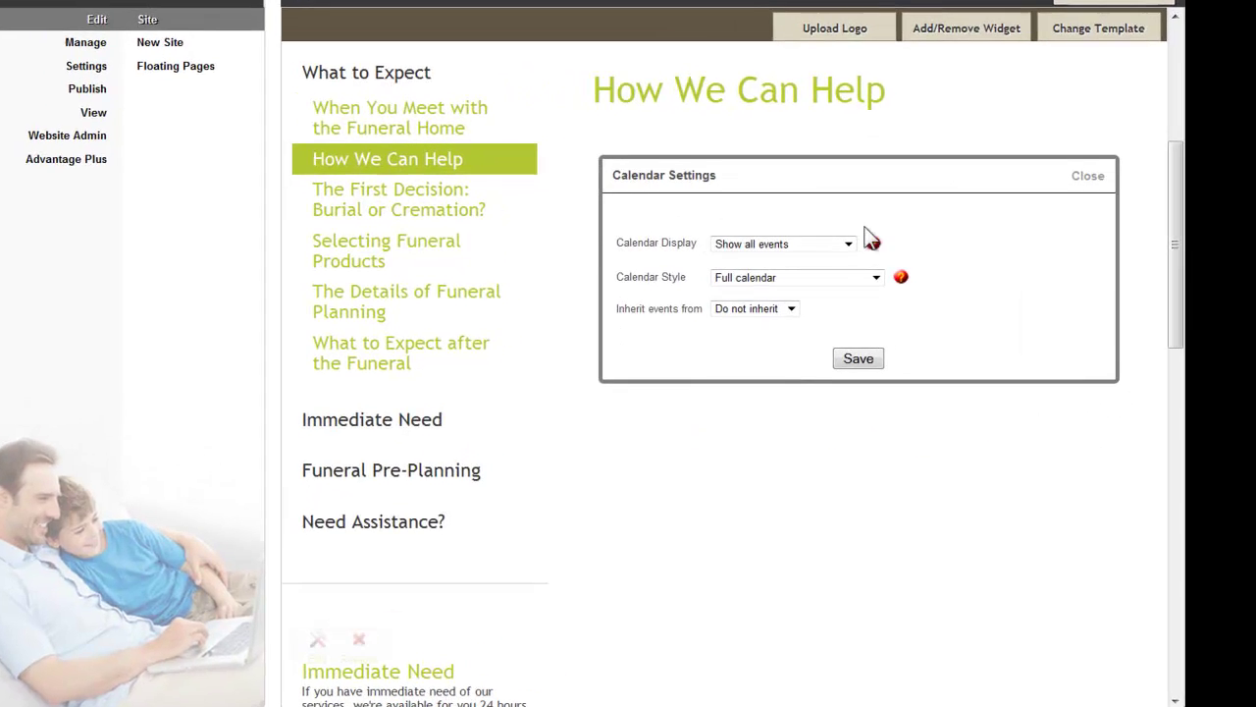
- Set the calendar display to Show this month's events, keep the Full calendar style and Do not inherit, and save the settings
click(768, 239)
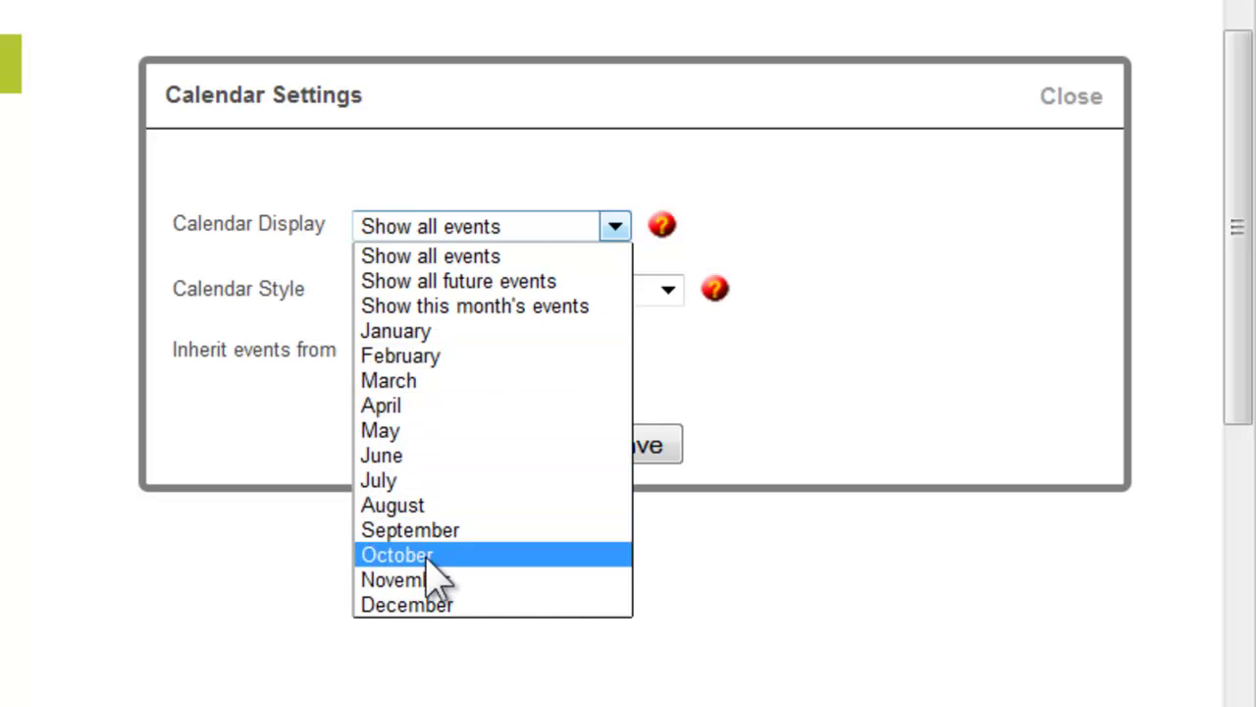
click(510, 307)
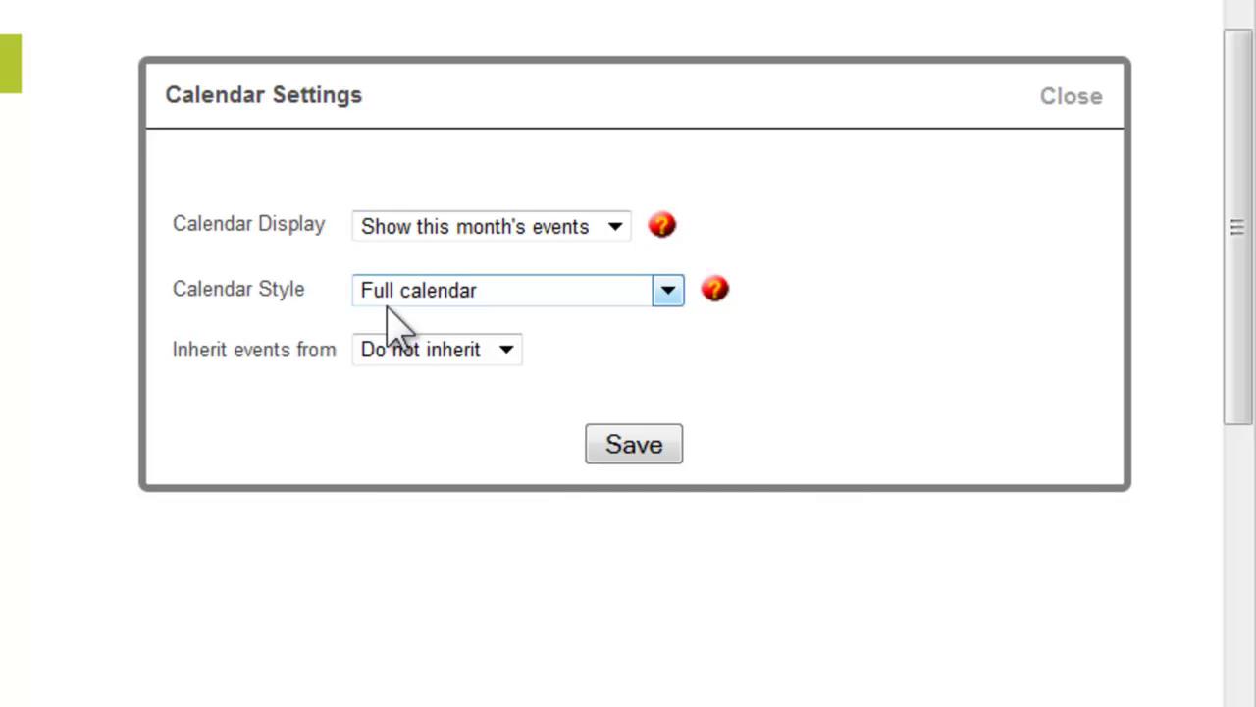
click(669, 293)
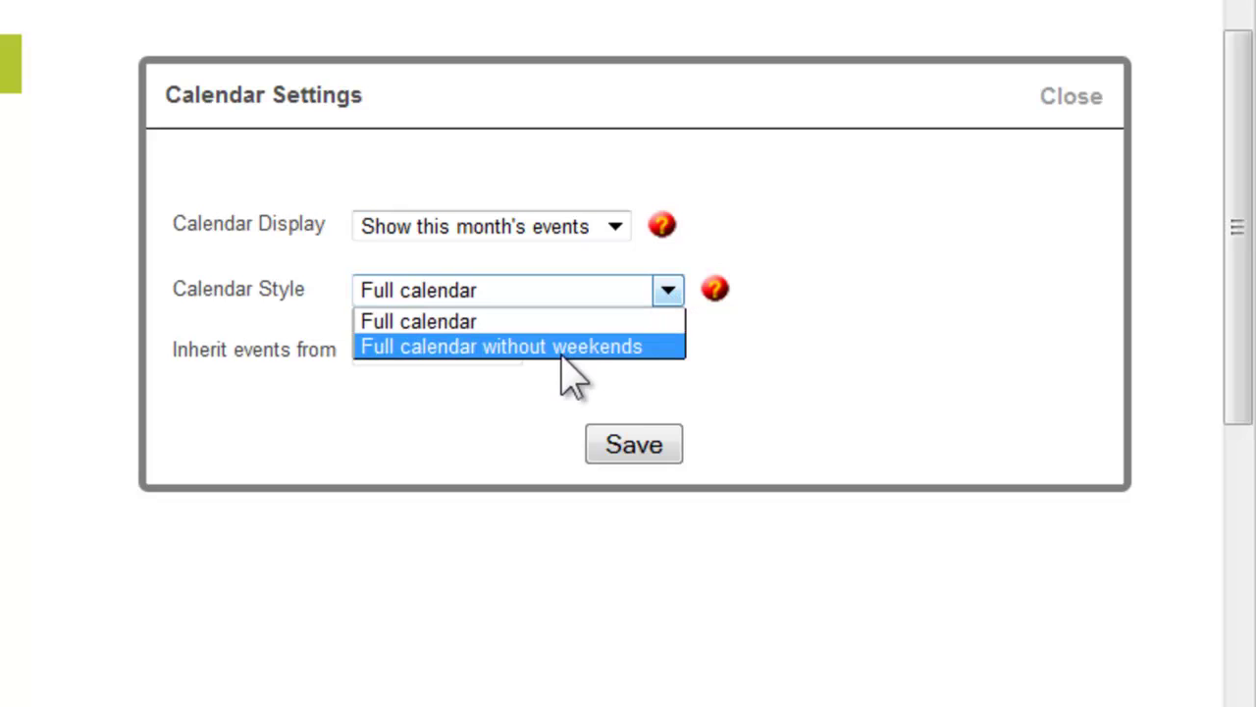
click(285, 395)
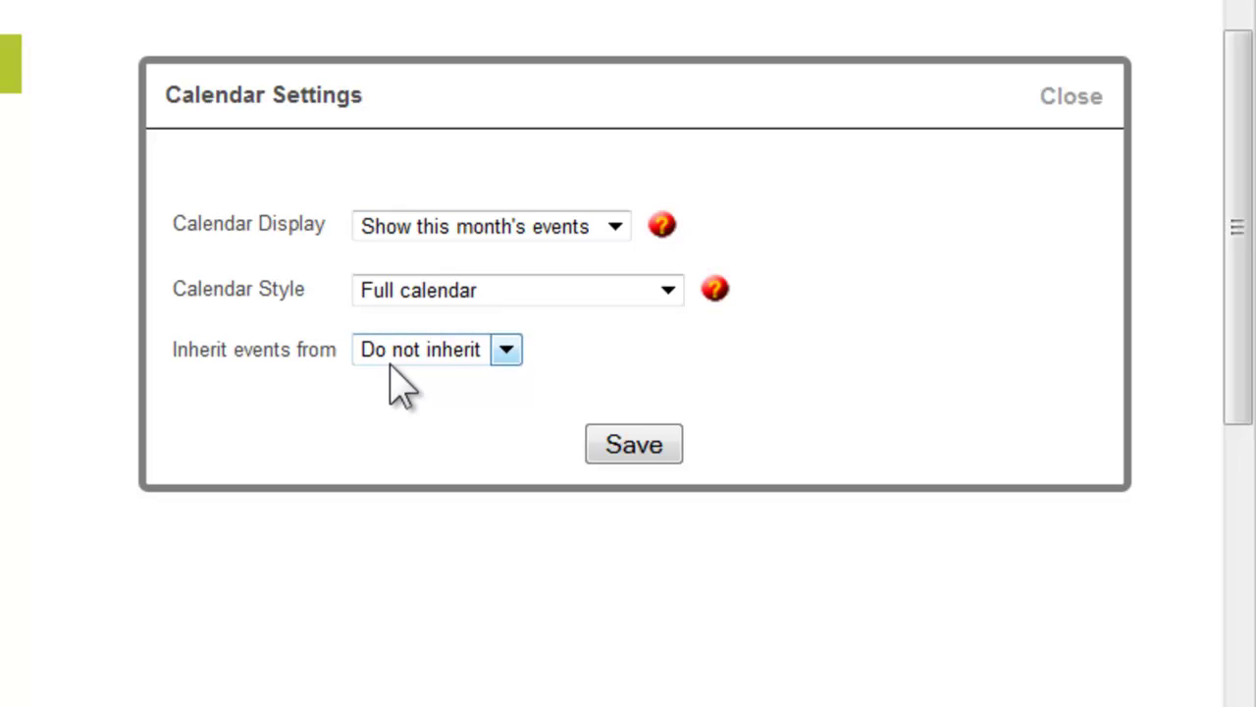
click(505, 350)
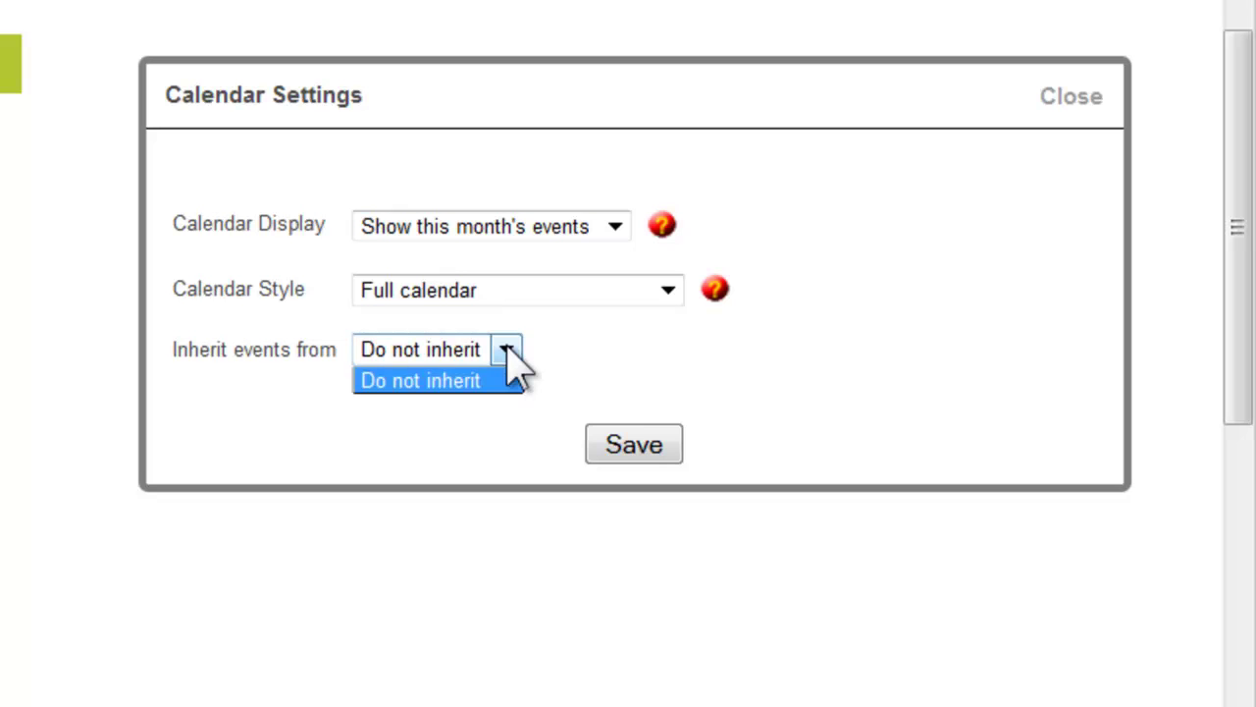
click(505, 350)
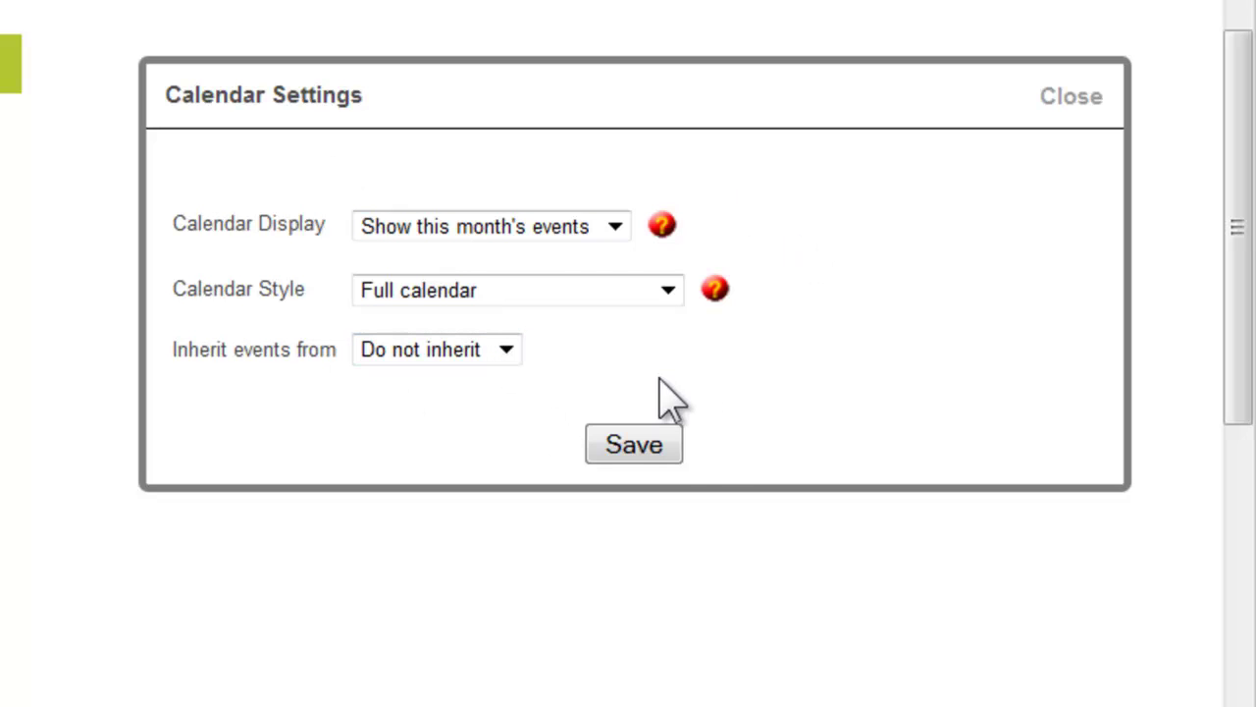
click(630, 453)
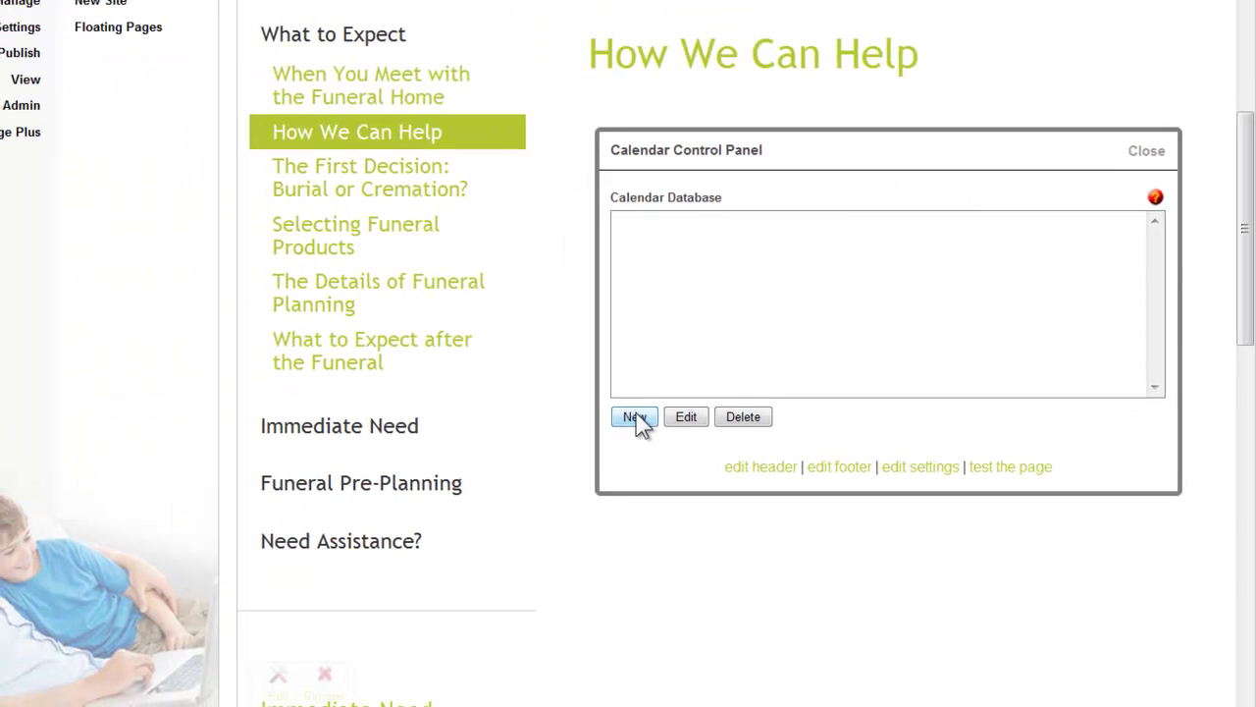
- Create a new calendar event with the popup text "The meeting is scheduled for 3 hours." and show the advanced formatting tools
click(635, 417)
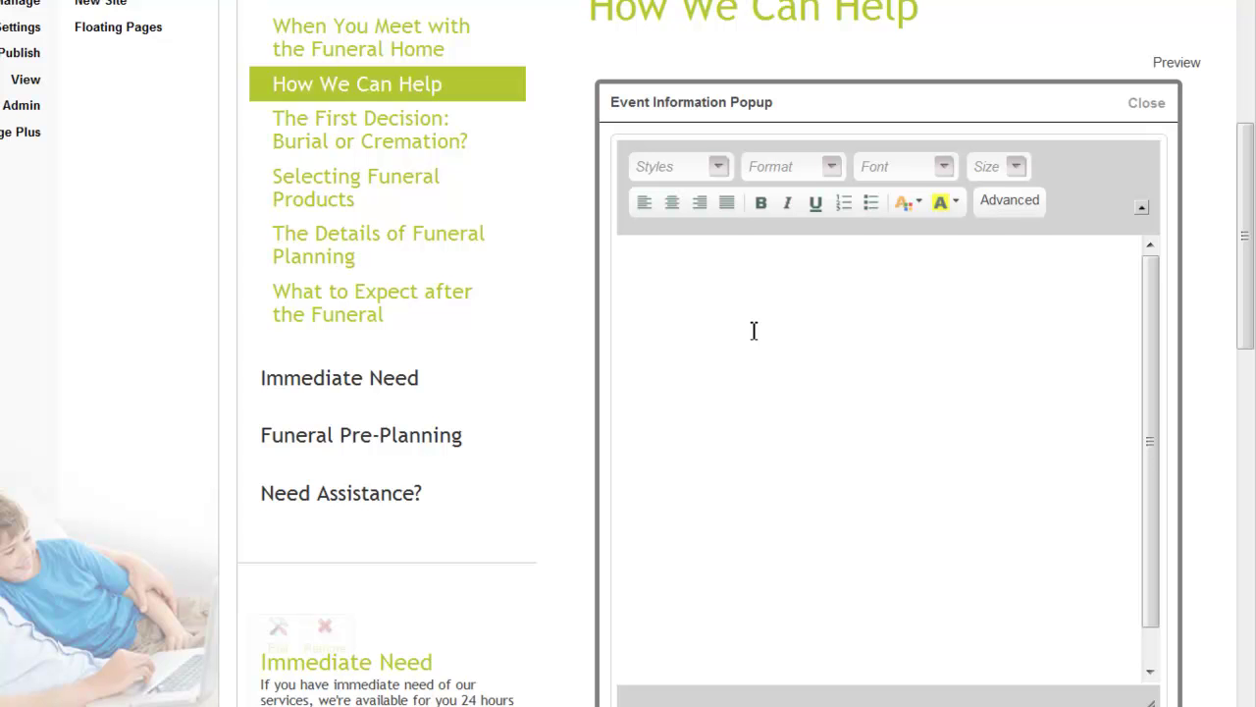
text(The meeting is scheduled for 3 hours.)
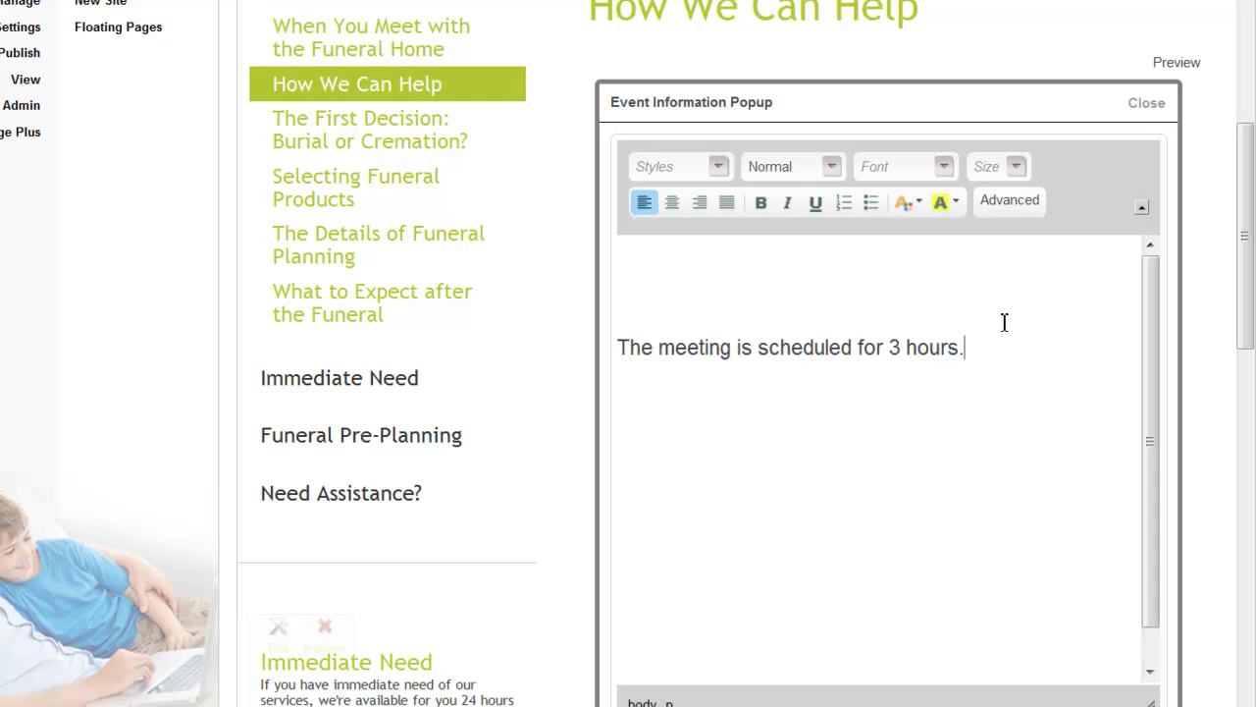
click(1010, 201)
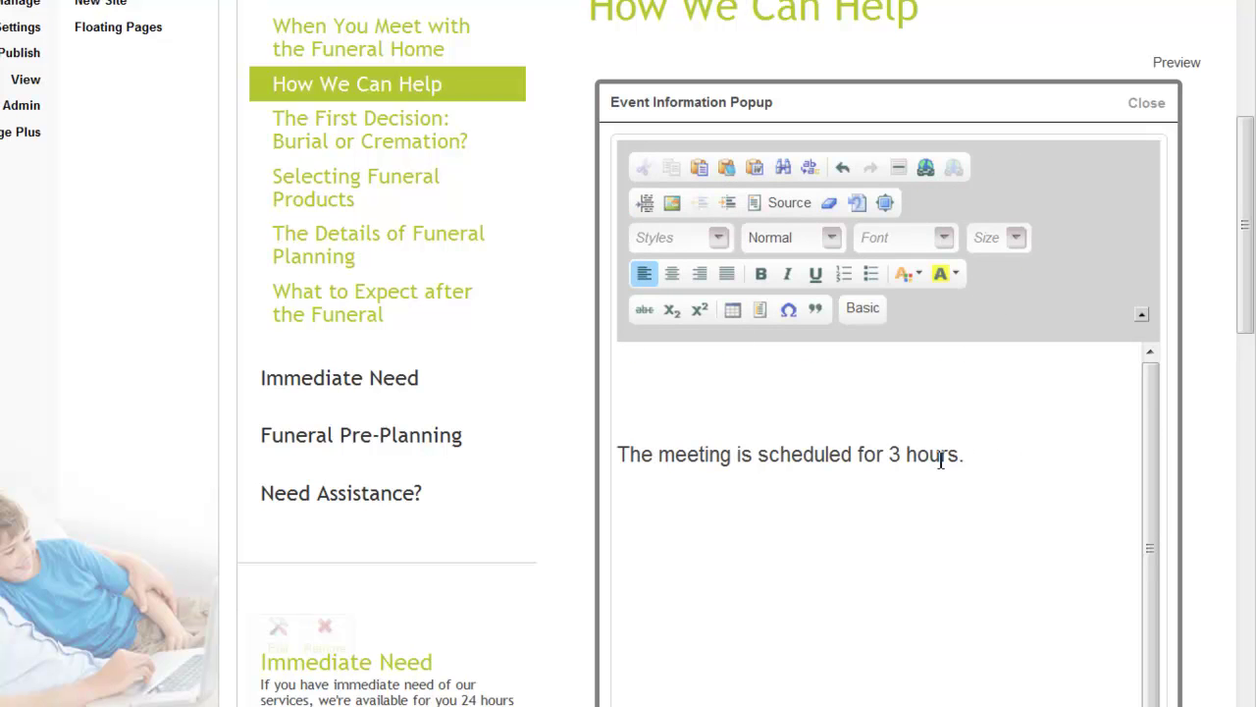
- Name the event "Support Group" and give it the short description "Meets weekly on Thursdays."
scroll(1252, 284, down, 1)
scroll(1251, 284, down, 1)
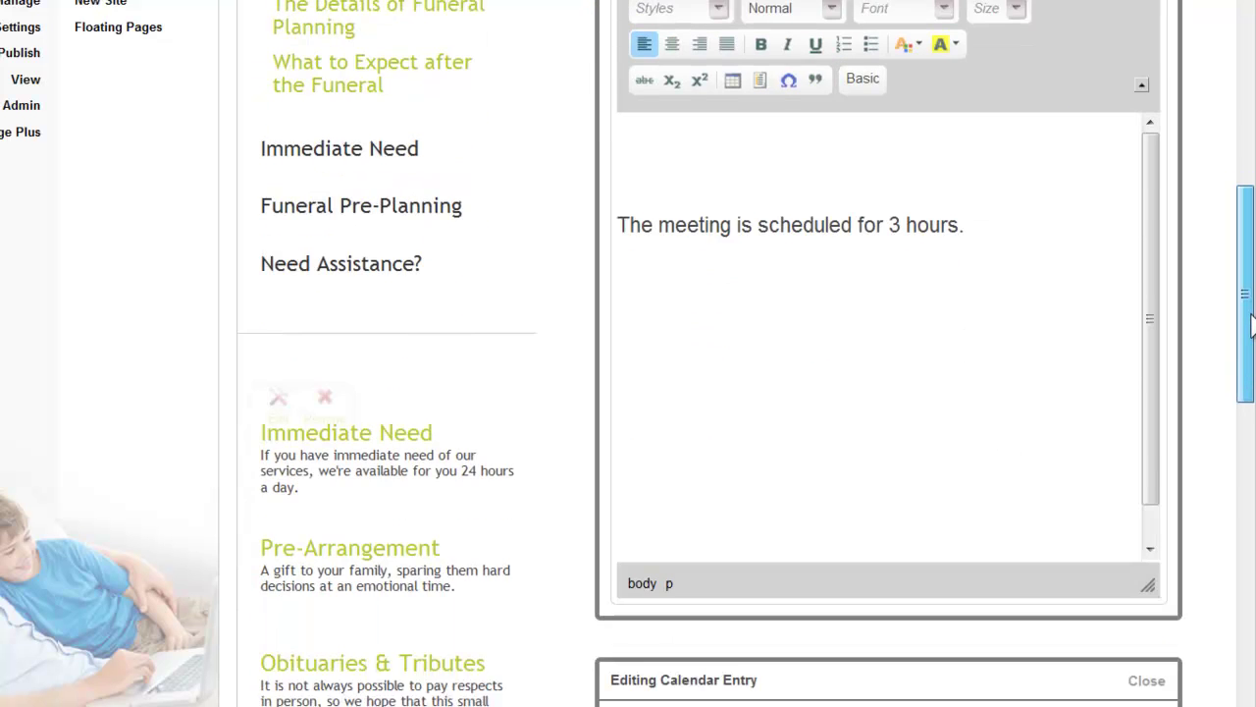
scroll(1251, 348, down, 1)
scroll(1252, 353, down, 4)
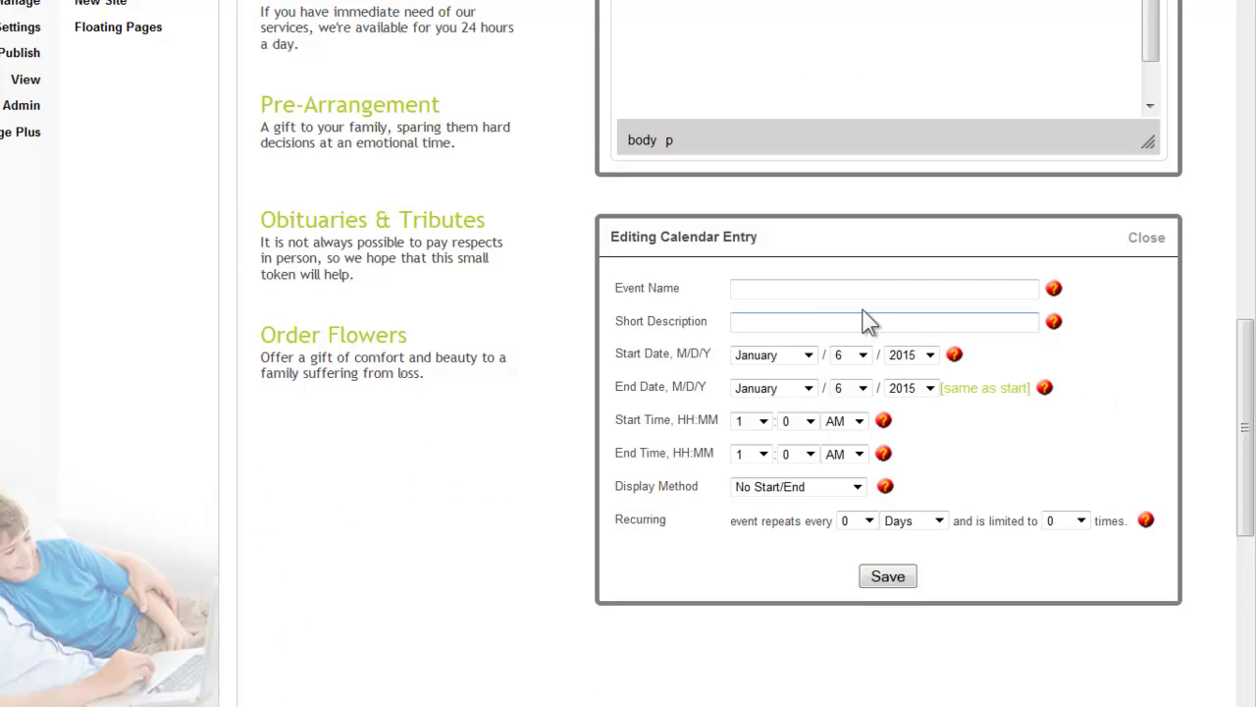
click(786, 289)
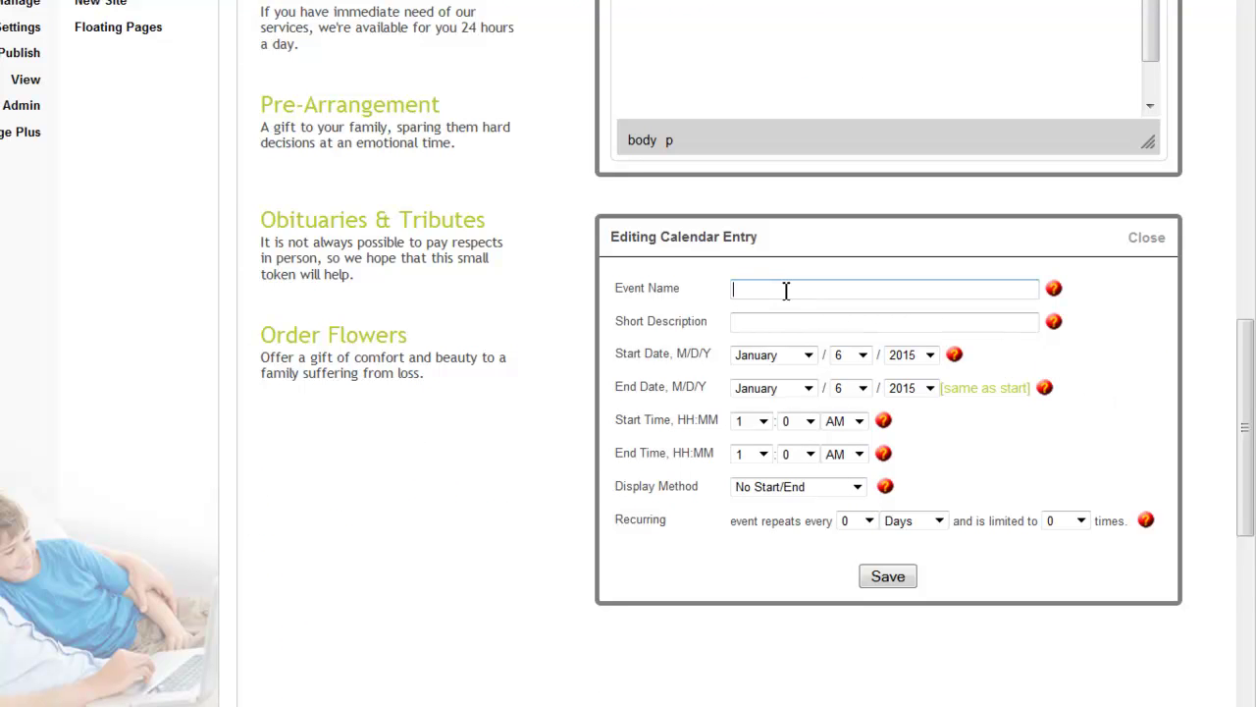
text(Support Group)
key(Tab)
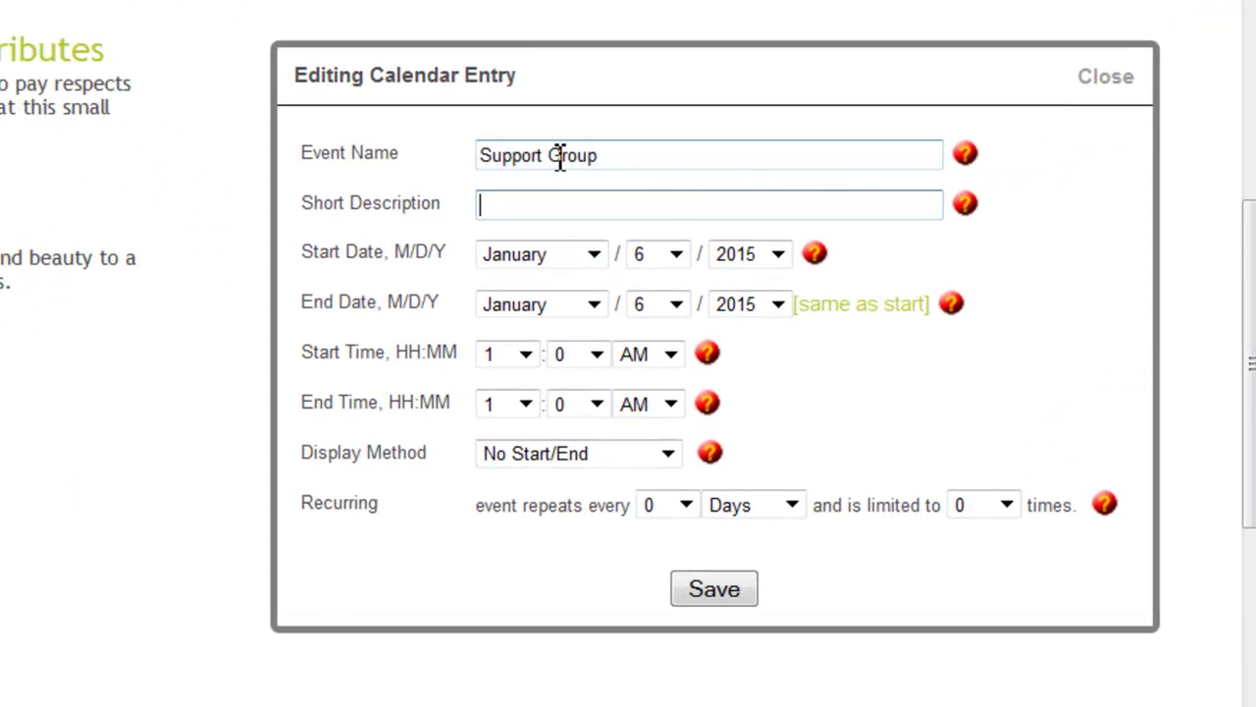
click(521, 205)
text(Meets weekly on Thursdays.)
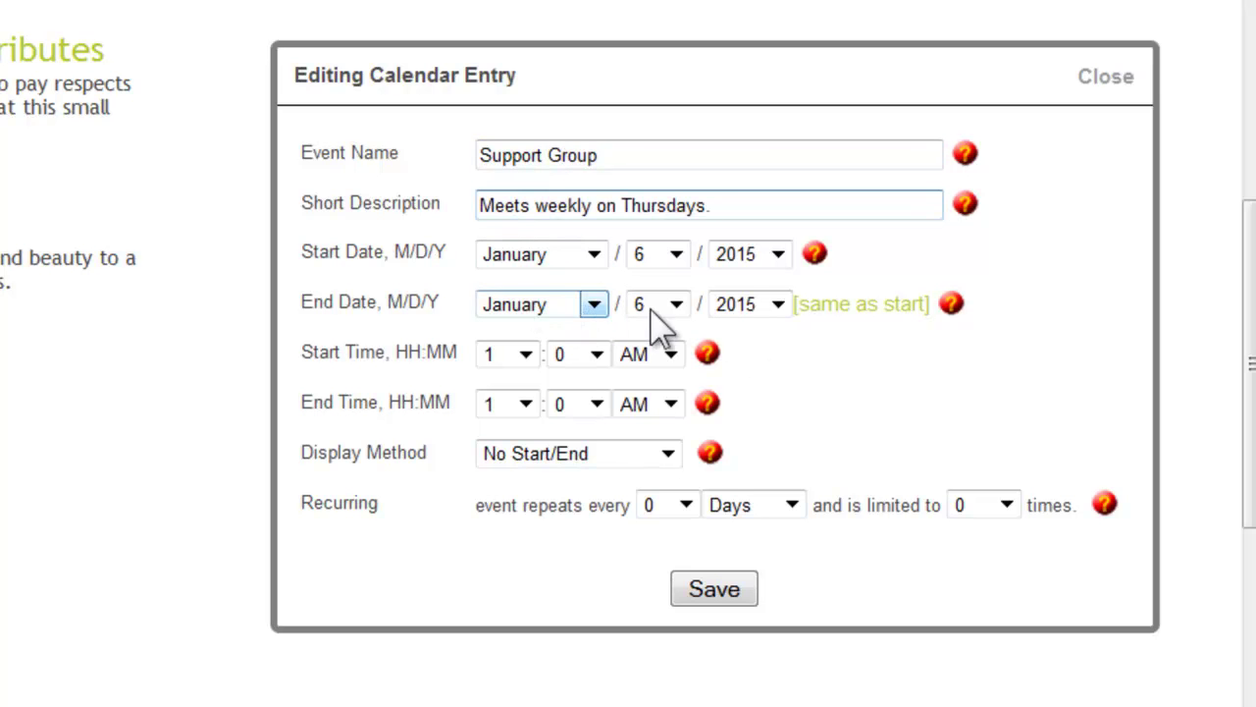
- Schedule the event for January 8, 2015, from 1:0 PM to 4:0 PM, with the display method Start Time Only
click(679, 308)
click(679, 309)
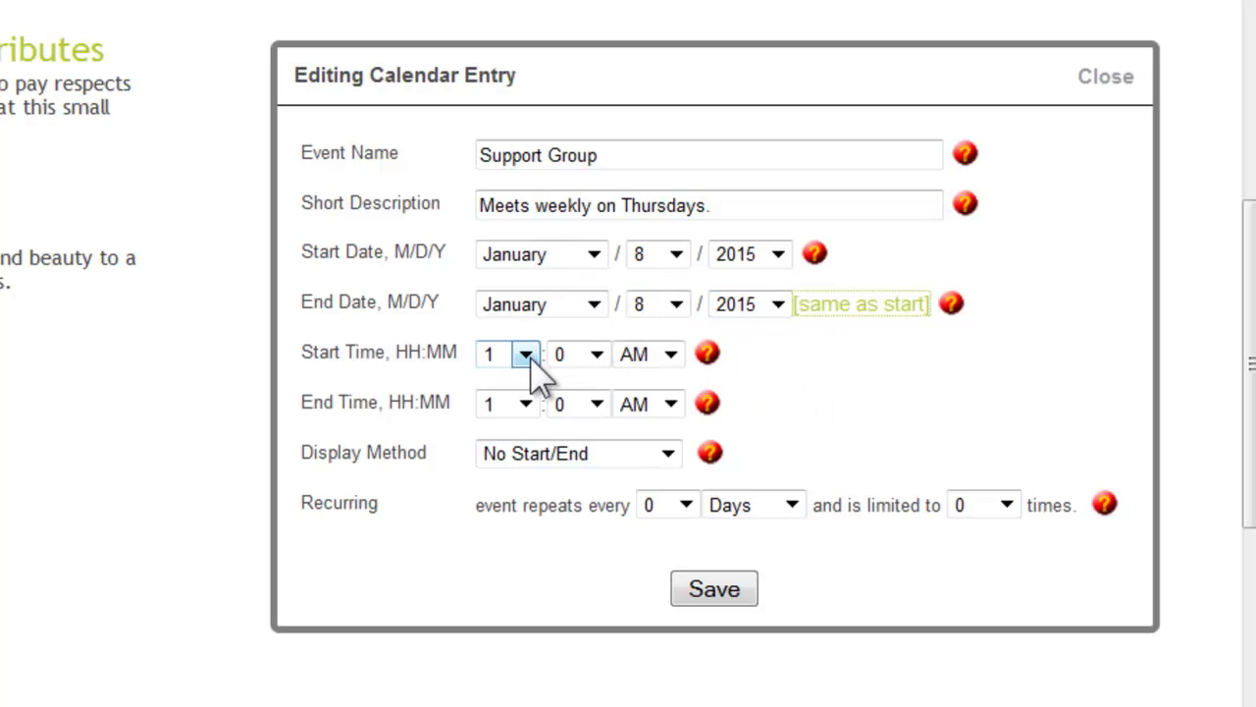
click(527, 355)
click(670, 355)
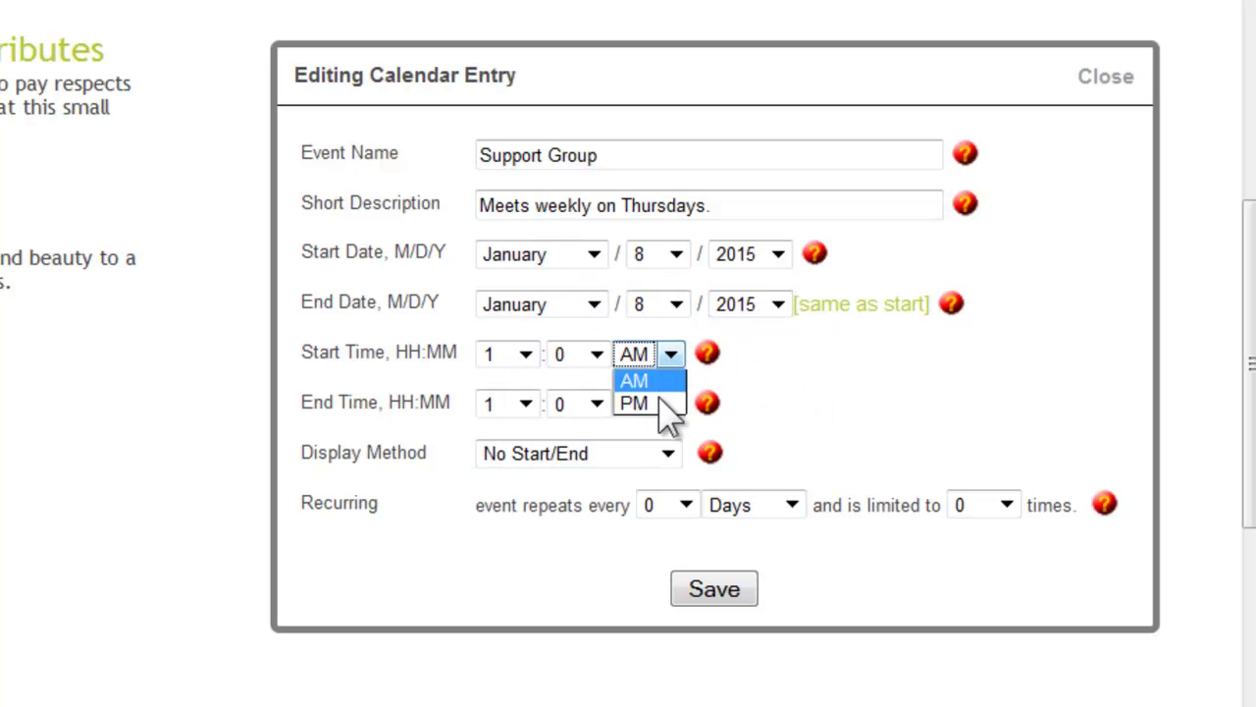
click(634, 404)
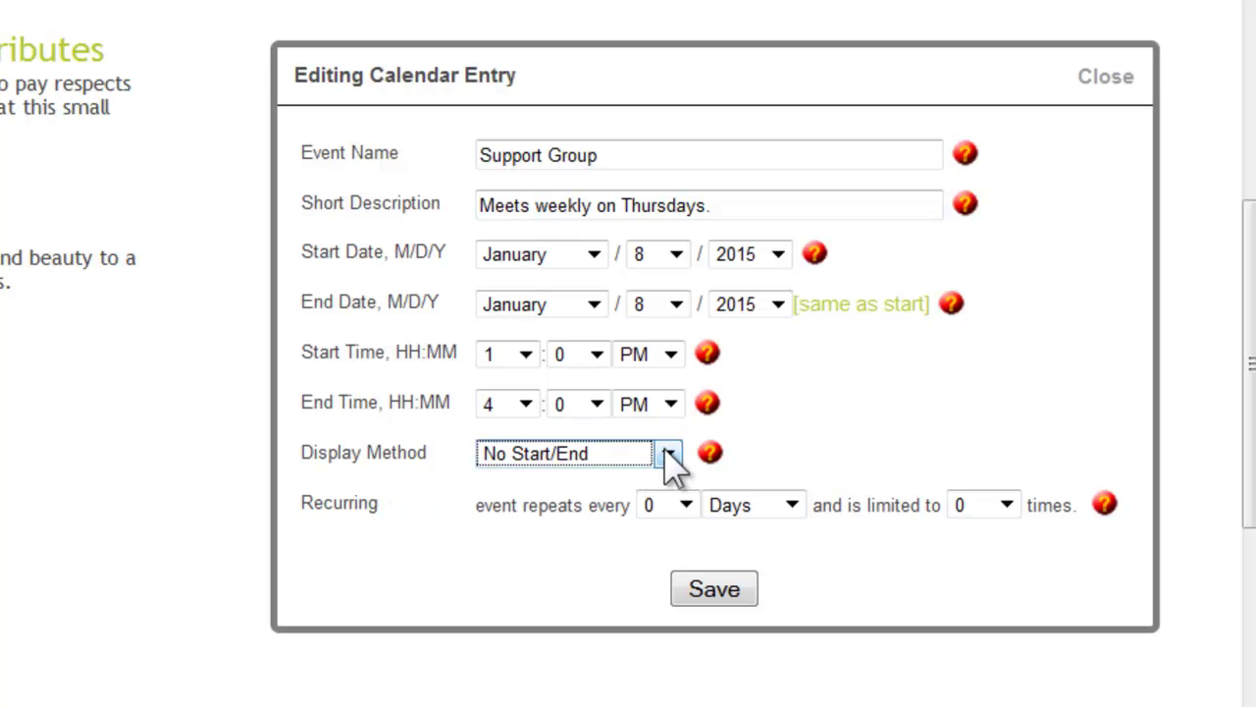
click(670, 455)
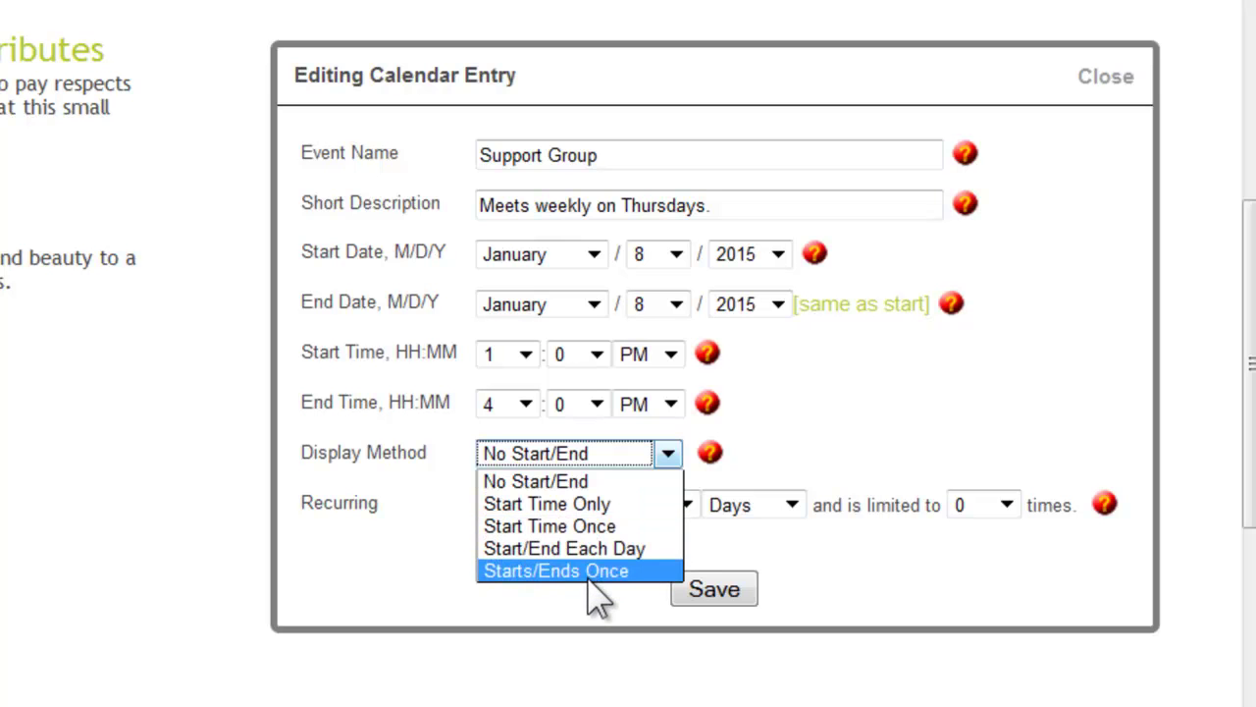
click(547, 503)
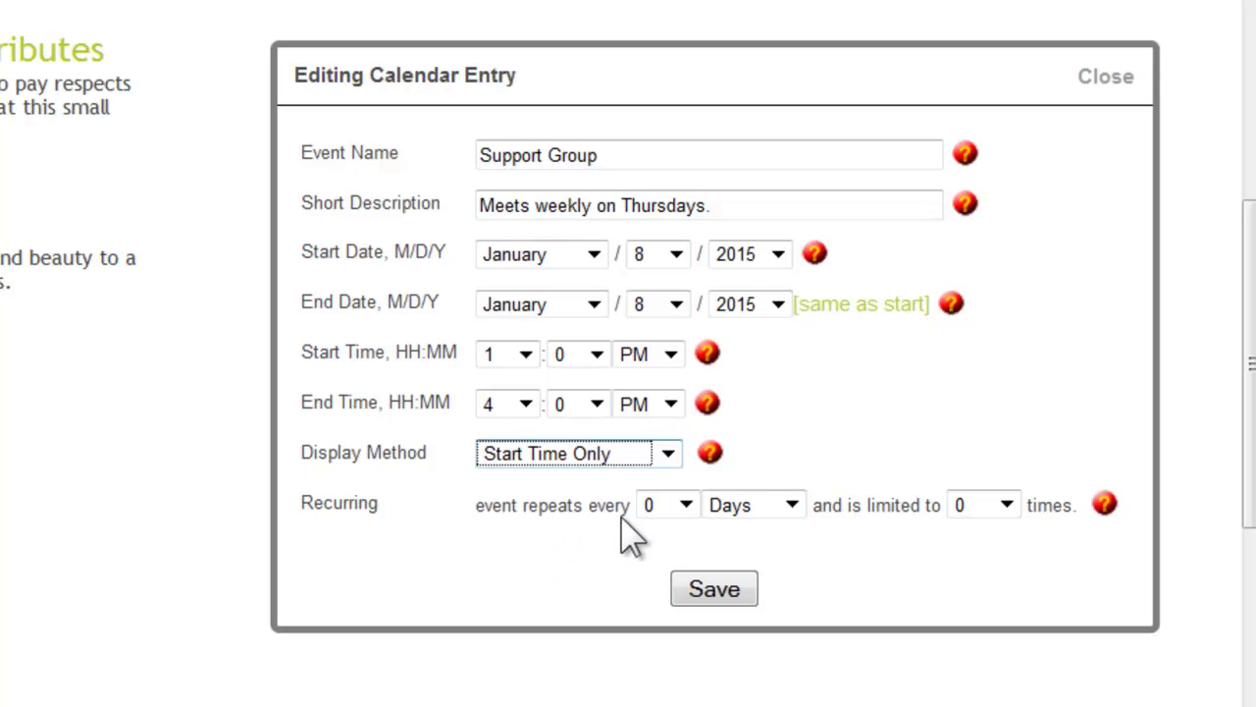
- Make the event repeat every 7 days, limited to 10 times, and save the calendar entry
click(686, 506)
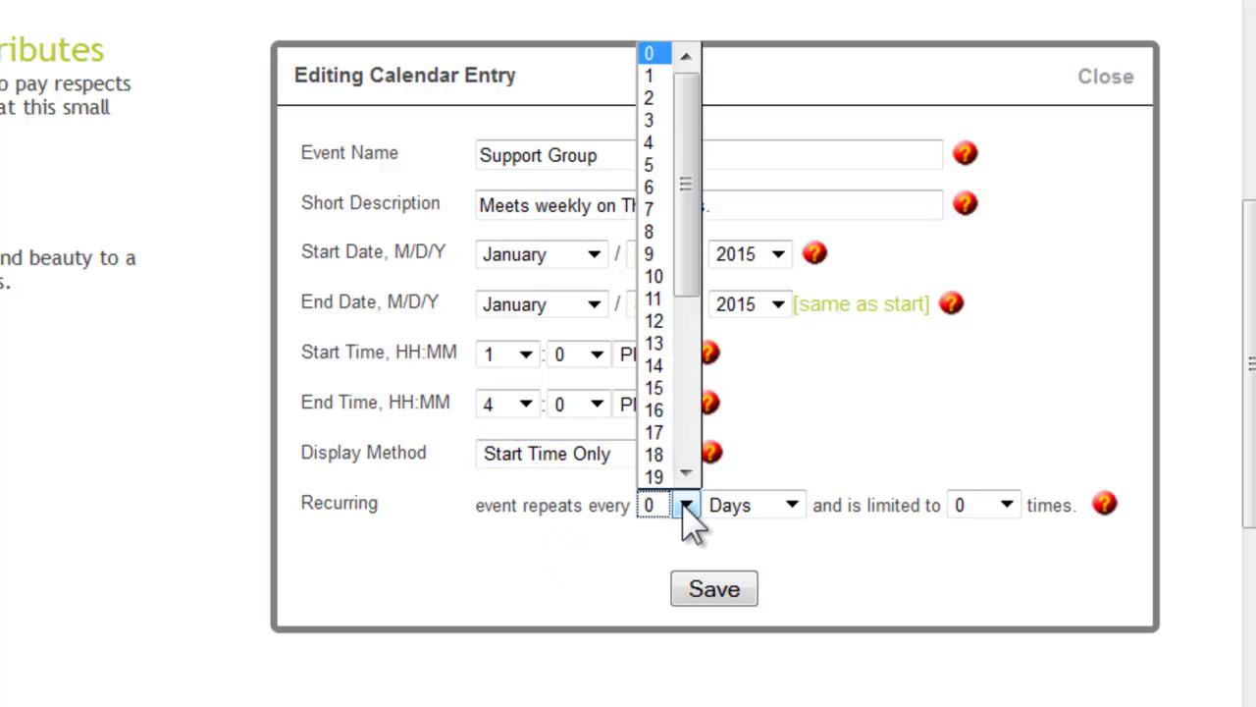
click(651, 209)
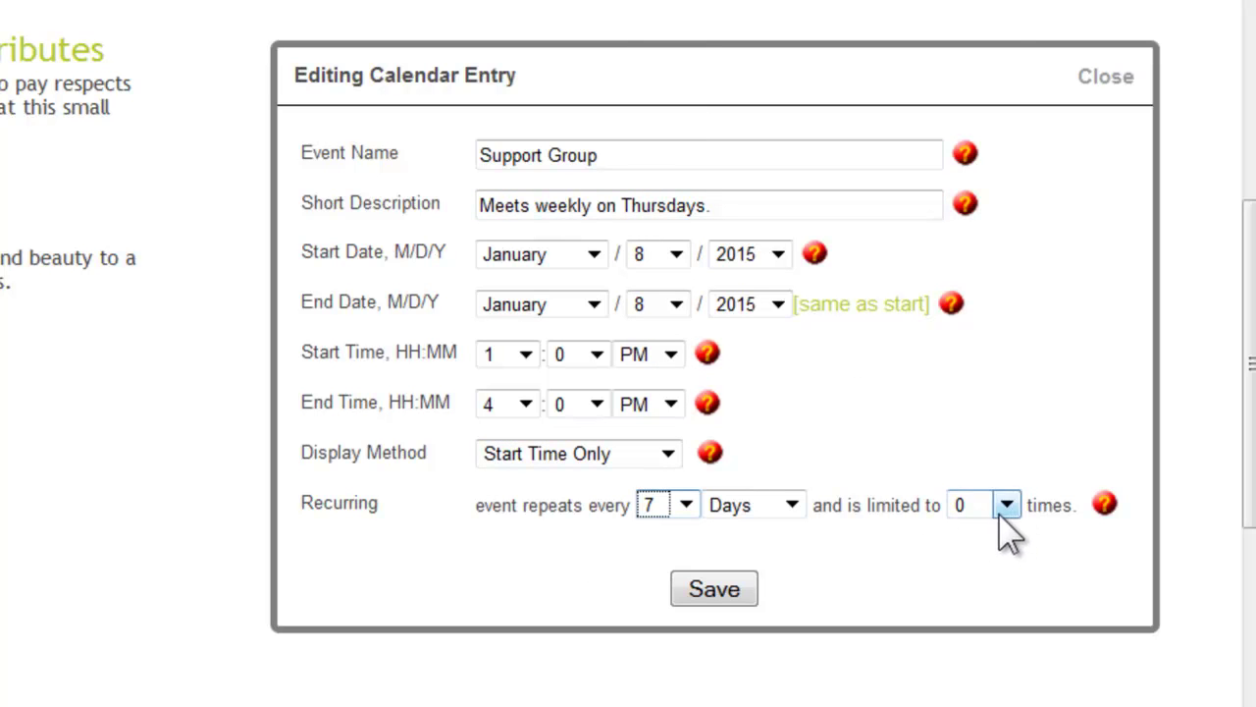
click(1003, 508)
click(977, 280)
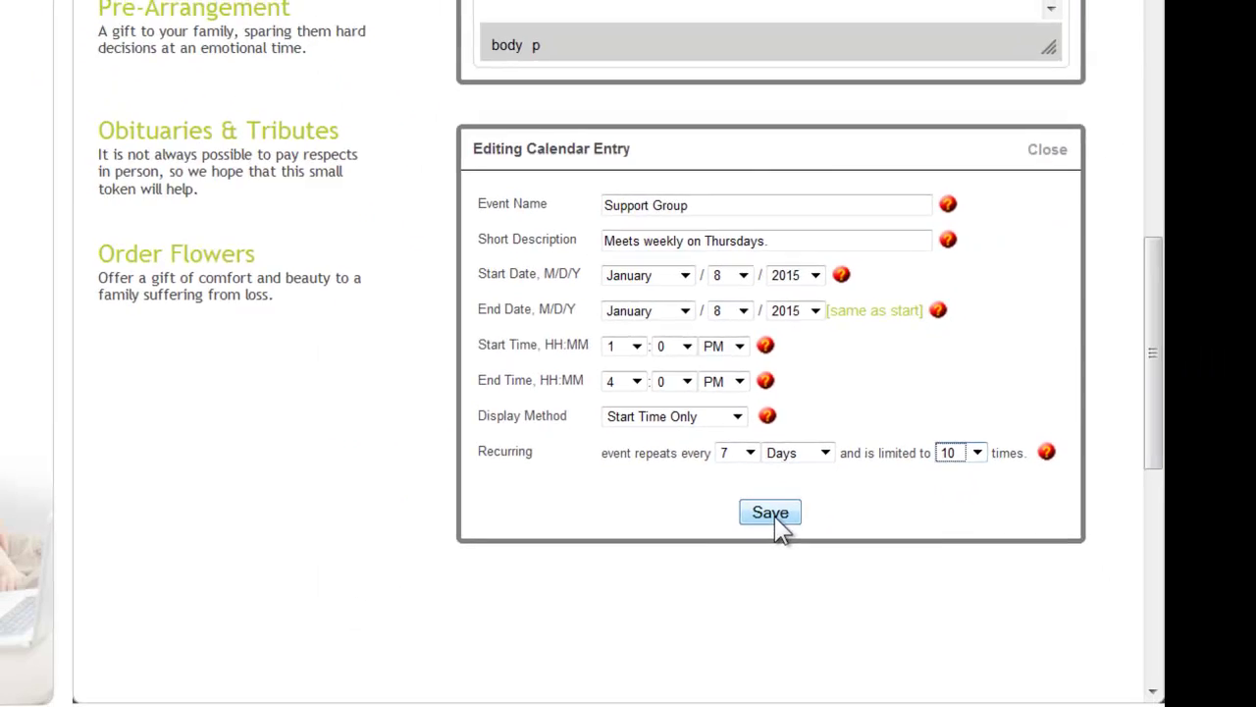
click(770, 512)
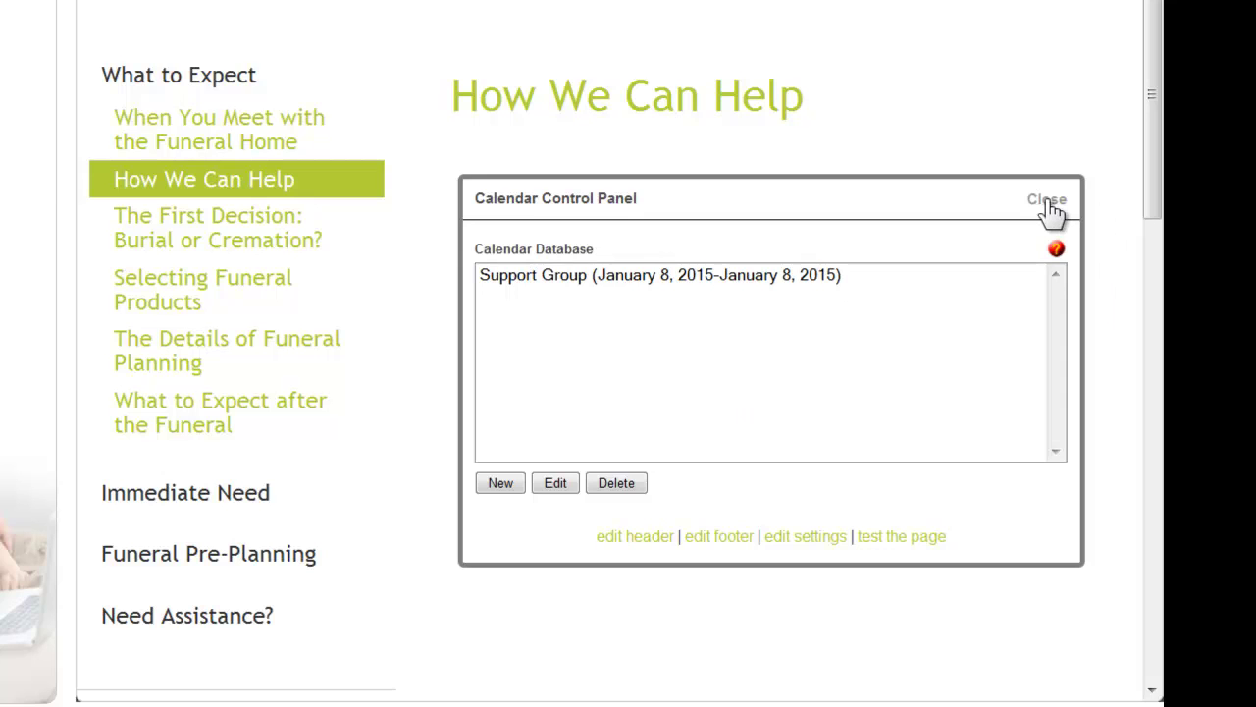
- Test the calendar page by viewing the popup of the first Support Group event in January 2015, and close the popup
click(927, 537)
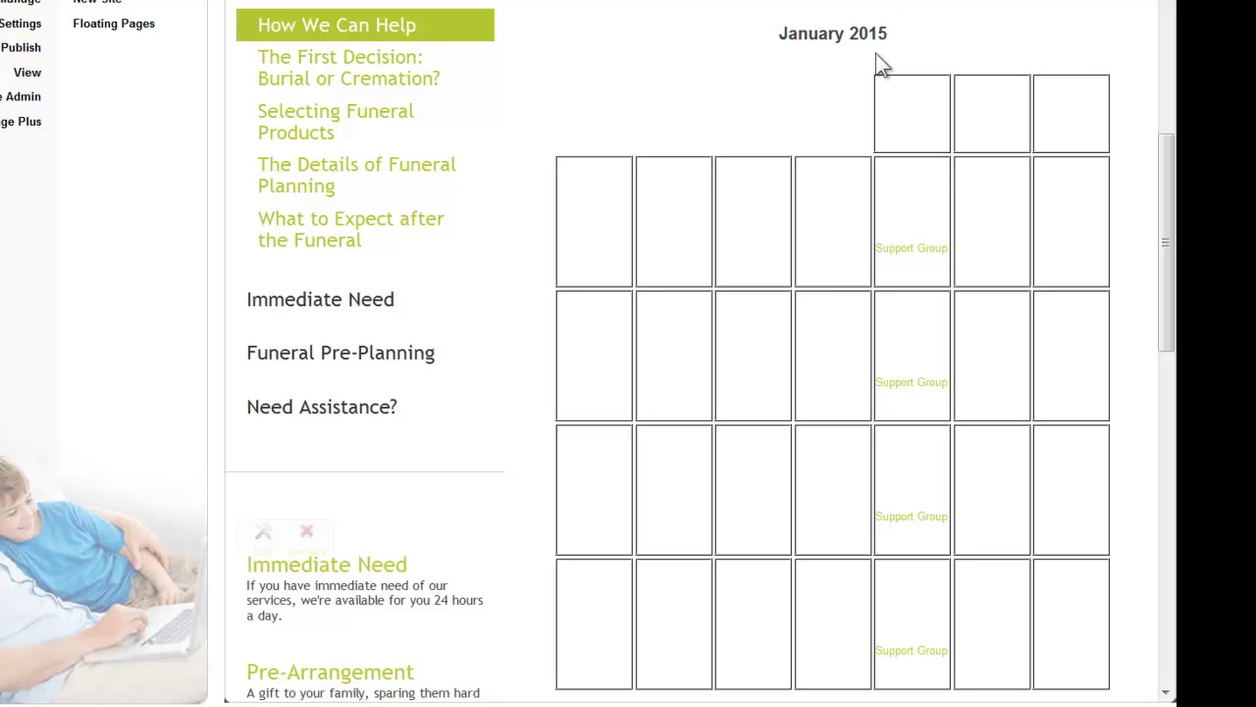
mouse_move(891, 85)
click(908, 254)
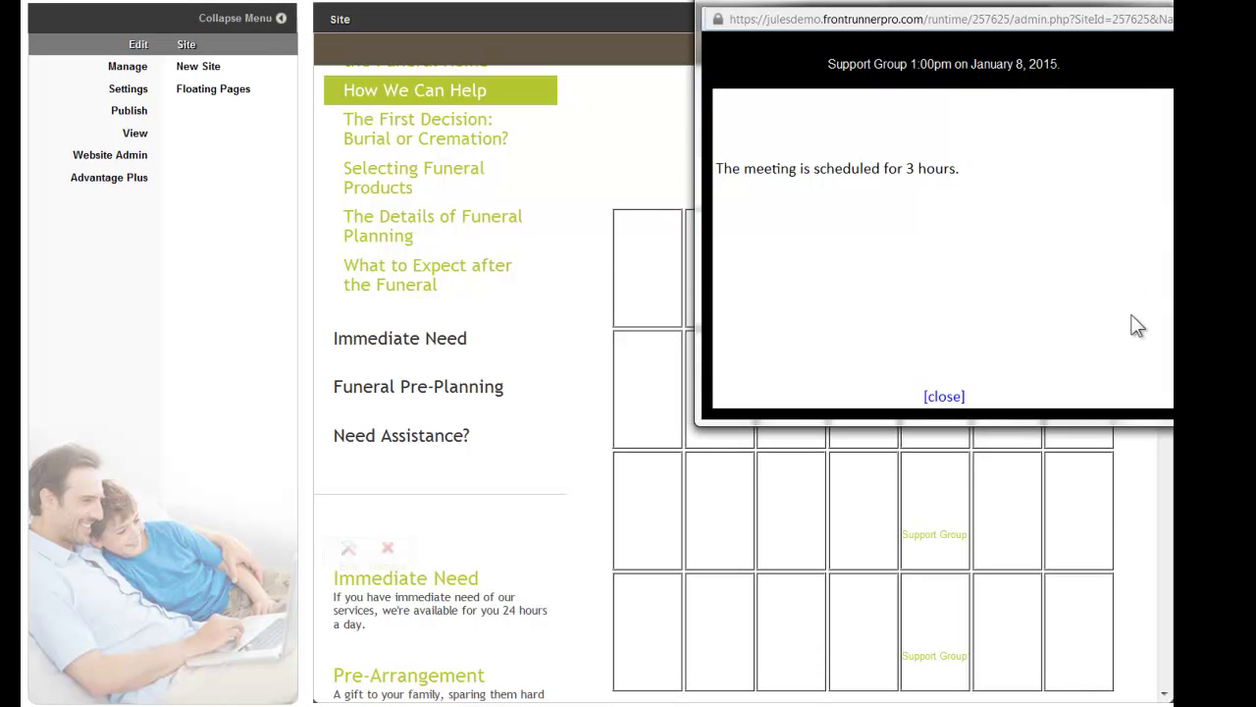
click(946, 398)
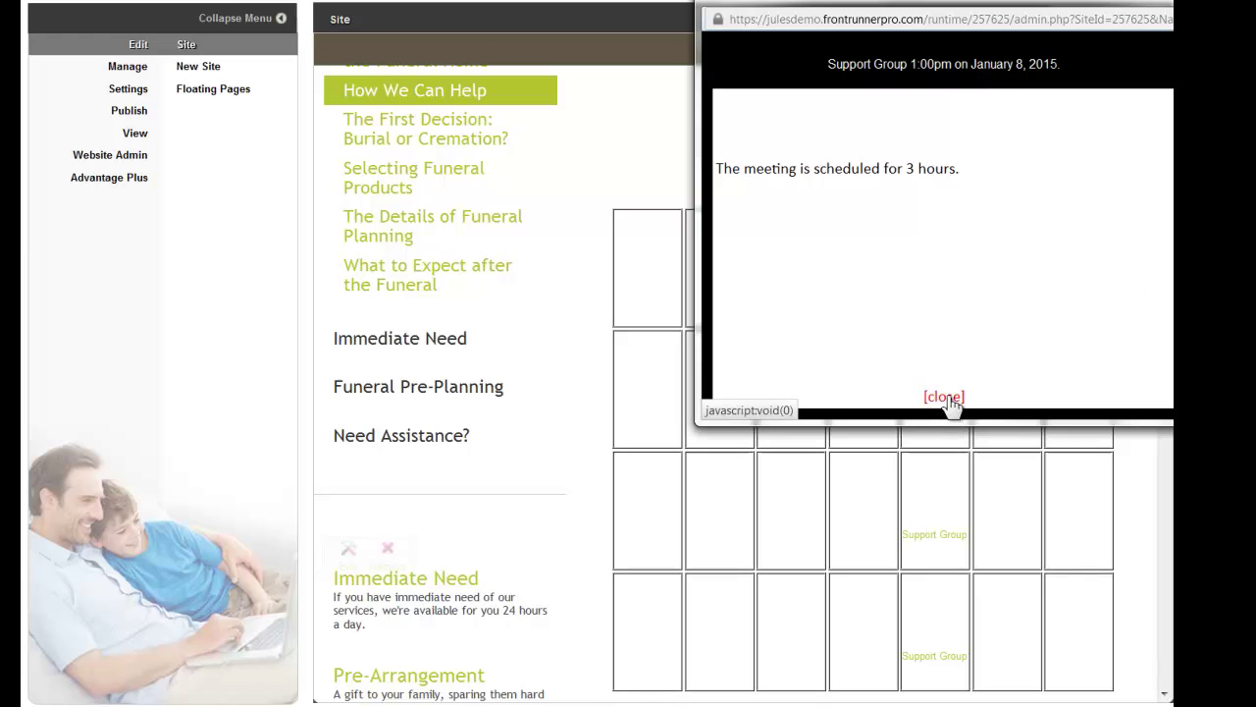